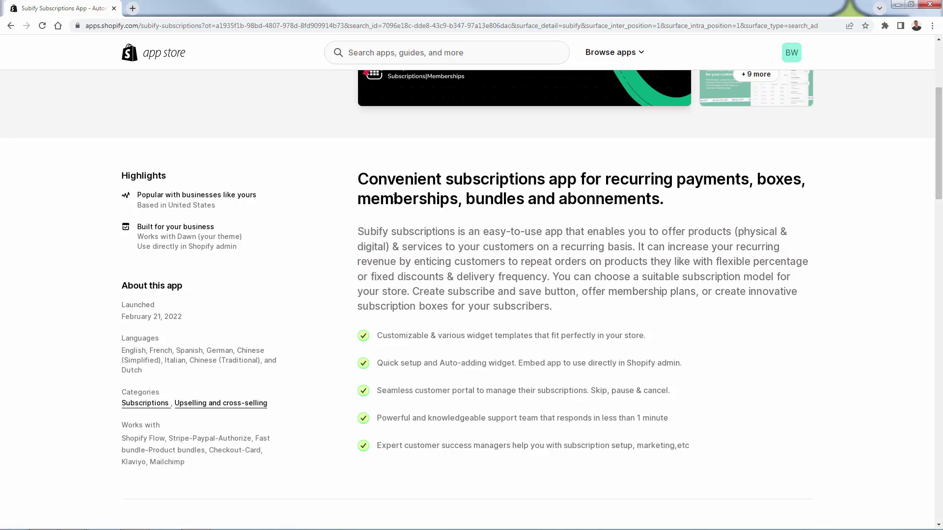
Step: Highlight the Subify listing headline and its word 'boxes' for emphasis
triple_click(393, 183)
click(371, 237)
drag(757, 186, 799, 189)
click(801, 192)
double_click(770, 183)
click(767, 222)
Step: Review the feature bullets from setup to pause, then open the Subify demo store
scroll(620, 416, down, 1)
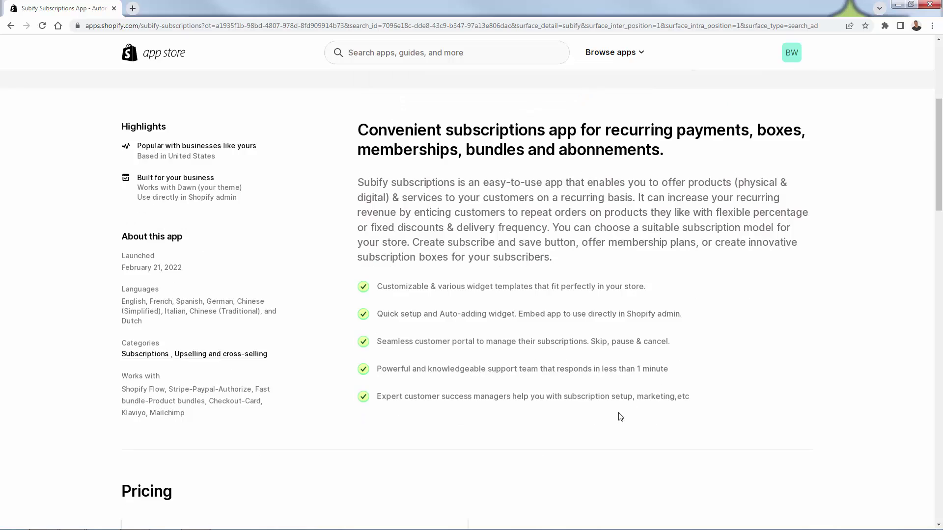
scroll(620, 417, down, 1)
drag(410, 266, 628, 279)
click(632, 279)
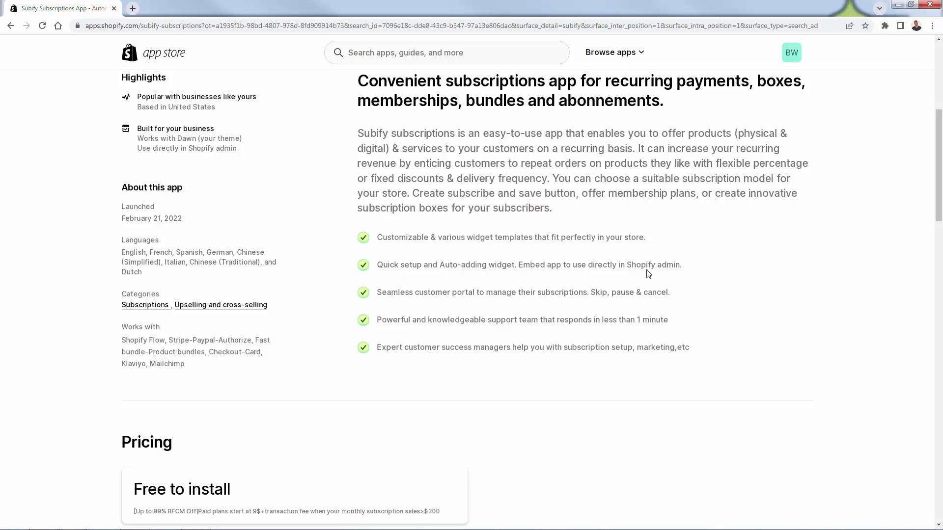
scroll(648, 274, up, 6)
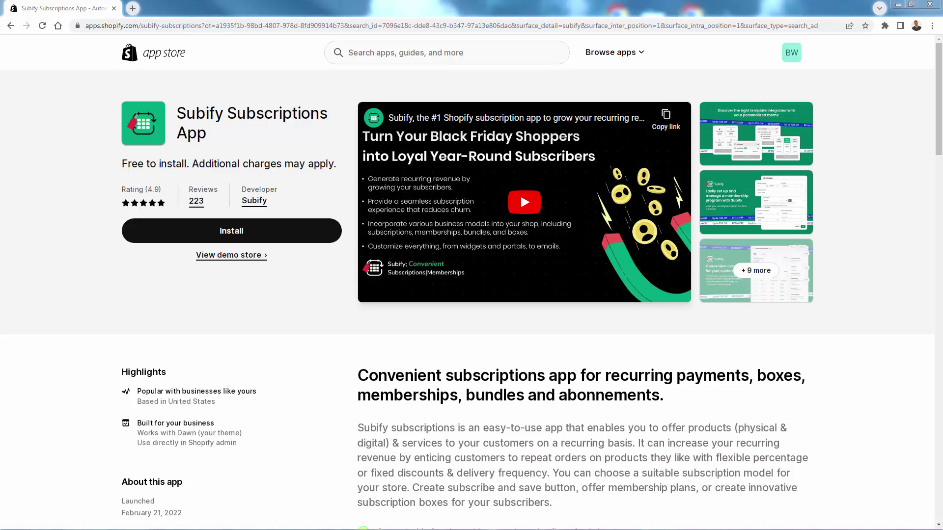
click(260, 256)
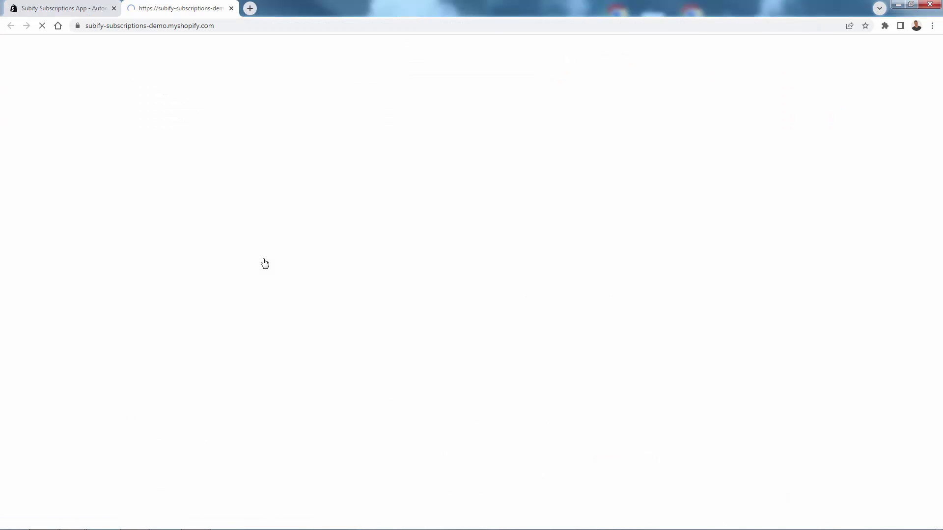
Step: Browse the demo store's All subscriptions cards, then return to the listing's setup tutorial video
scroll(251, 391, down, 1)
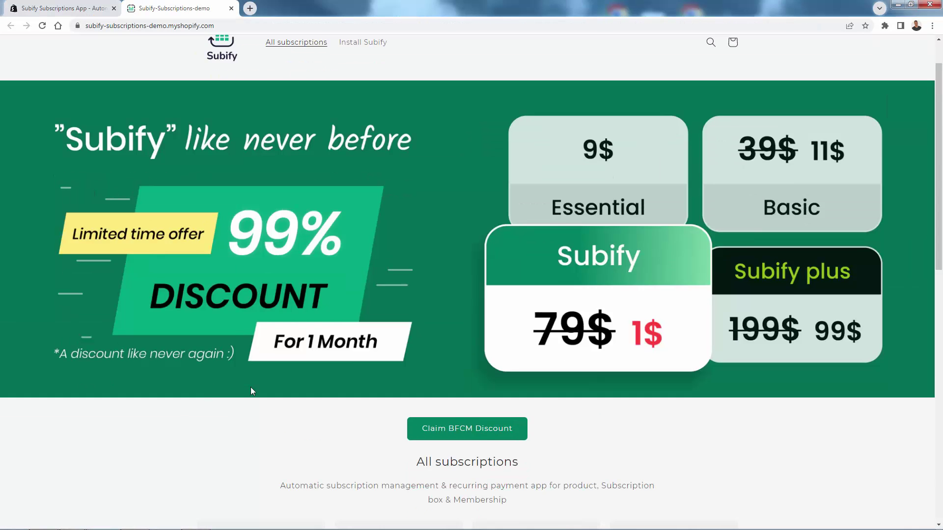
scroll(250, 391, down, 6)
scroll(246, 429, down, 3)
scroll(245, 440, up, 10)
scroll(246, 442, down, 8)
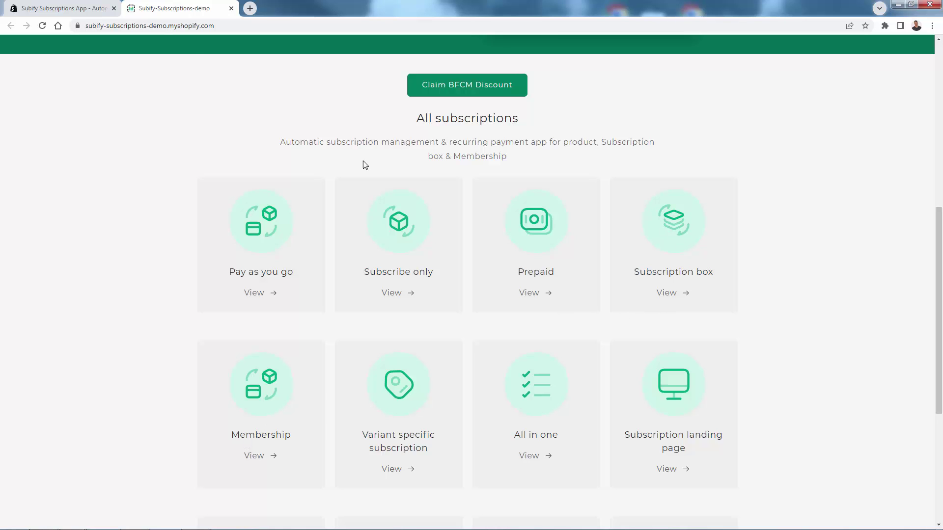
click(89, 6)
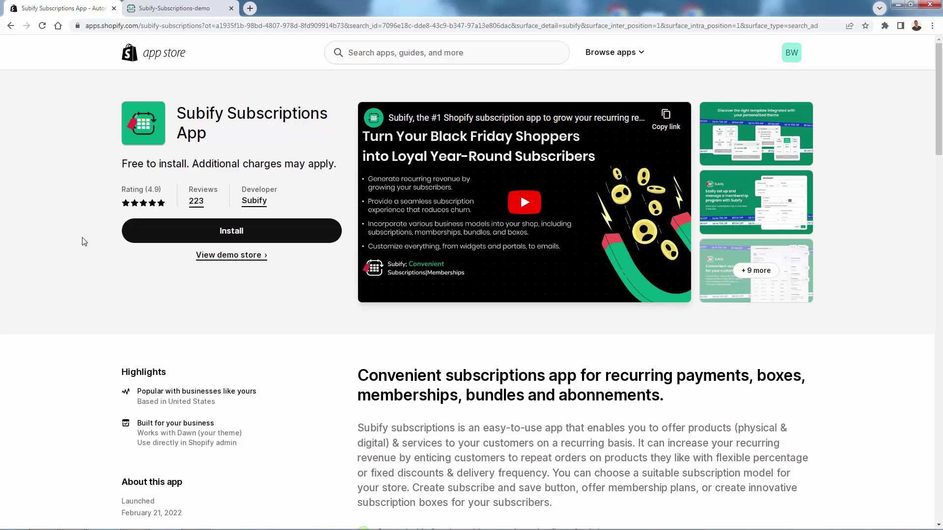
click(241, 238)
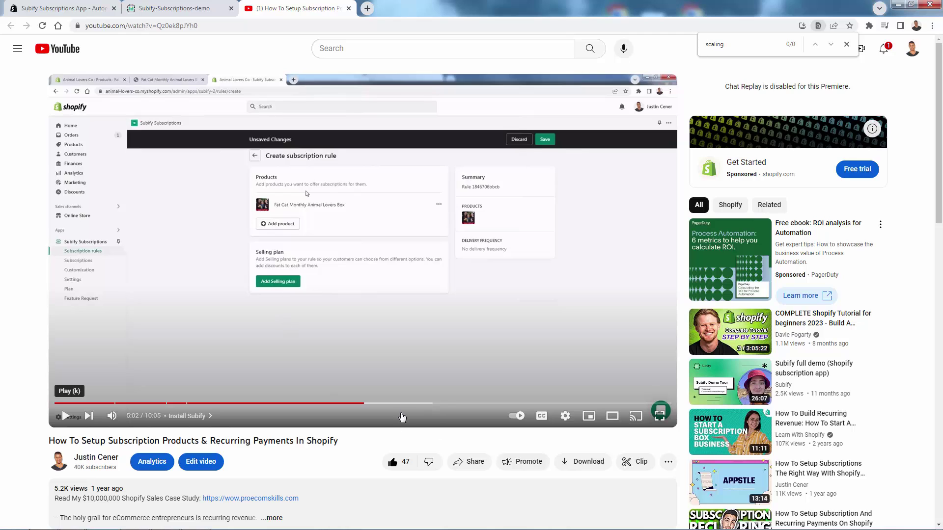
Step: Play the subscription setup tutorial from about 7:03, then switch back to the demo store
click(65, 416)
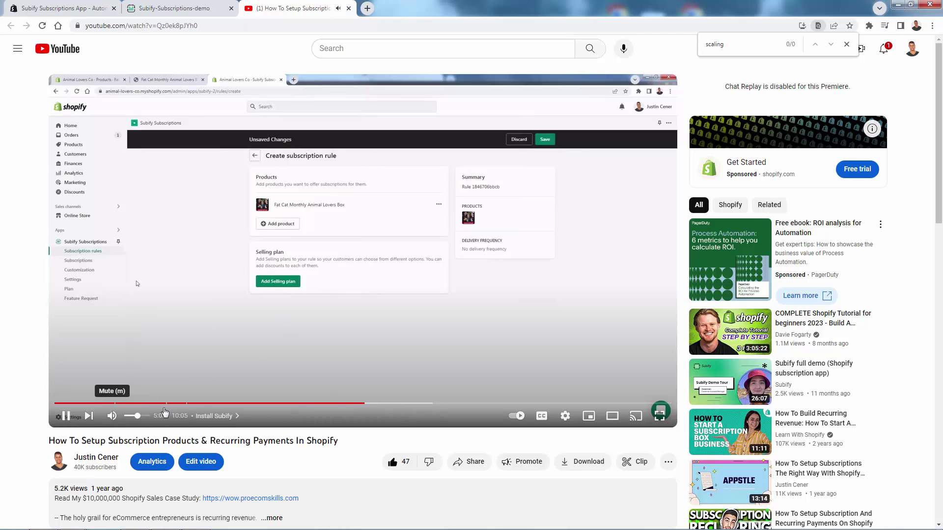
drag(390, 403, 462, 409)
click(488, 409)
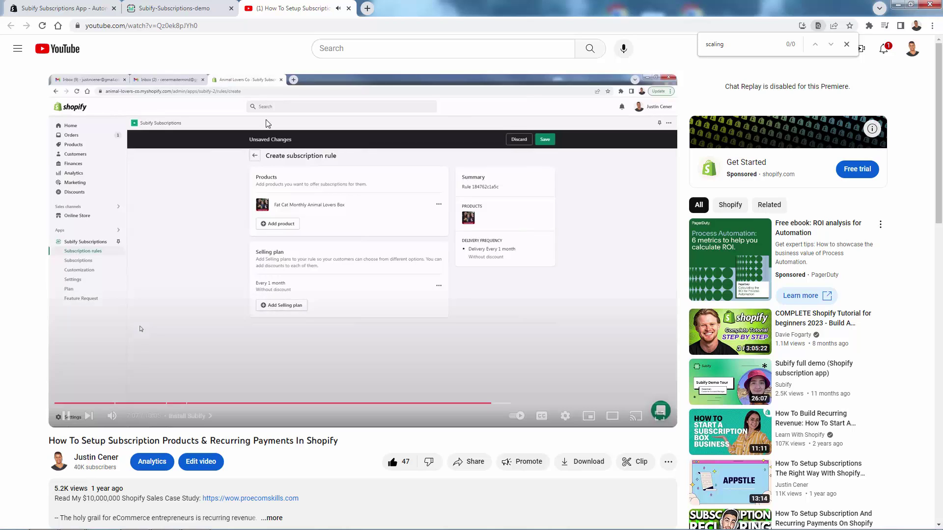
click(211, 4)
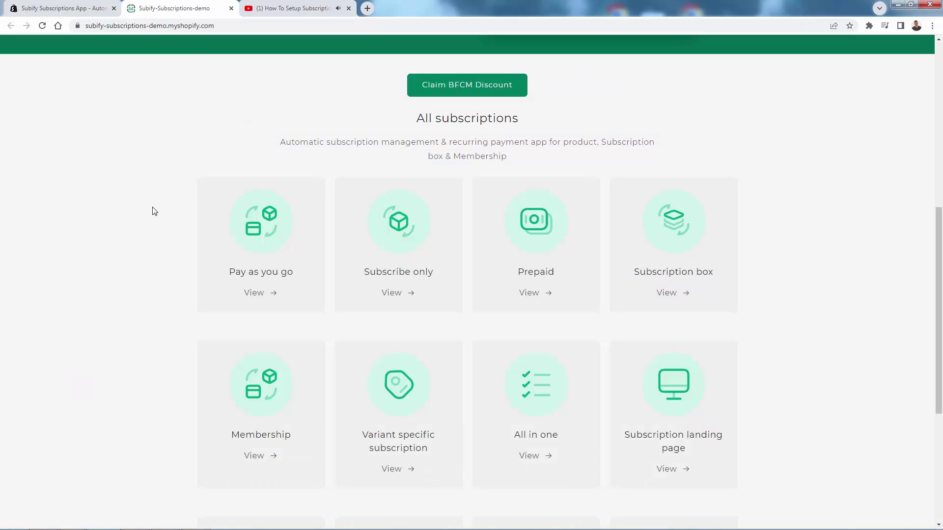
click(261, 296)
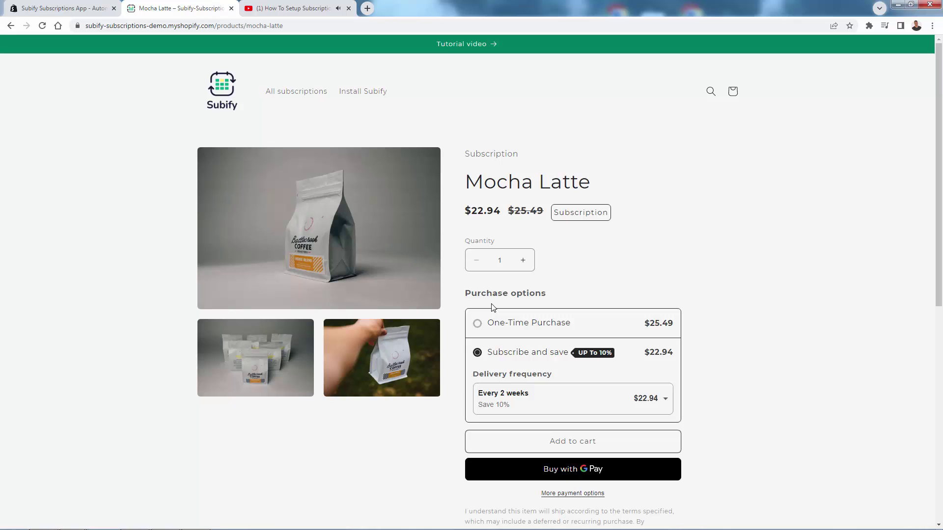
scroll(570, 325, down, 1)
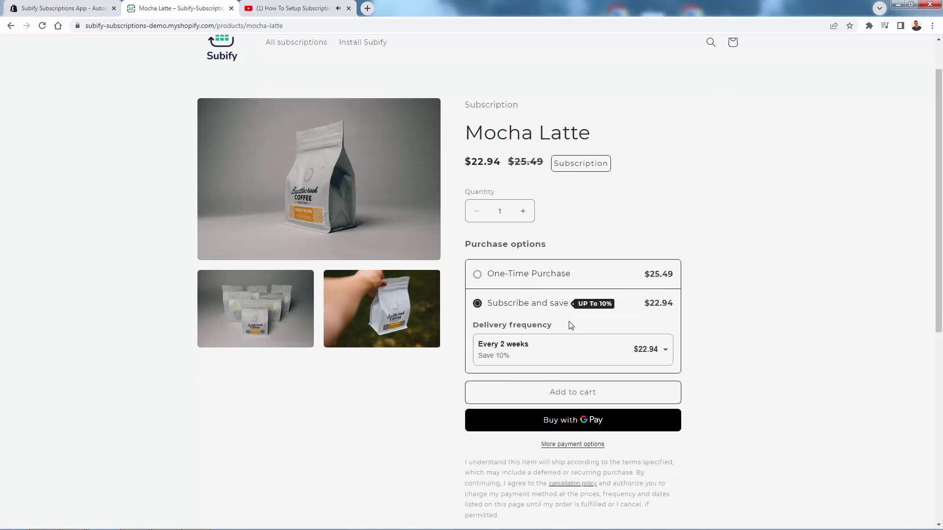
click(535, 280)
click(539, 306)
scroll(690, 269, up, 1)
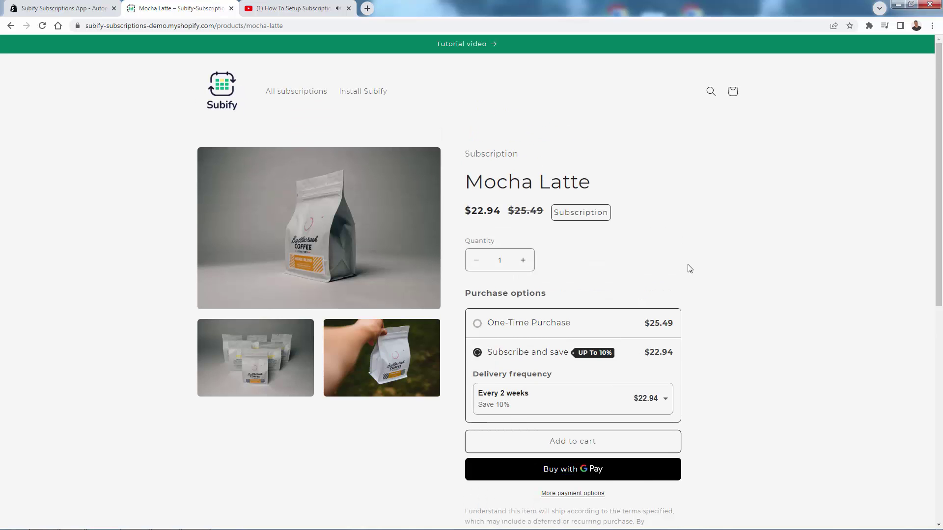
click(516, 407)
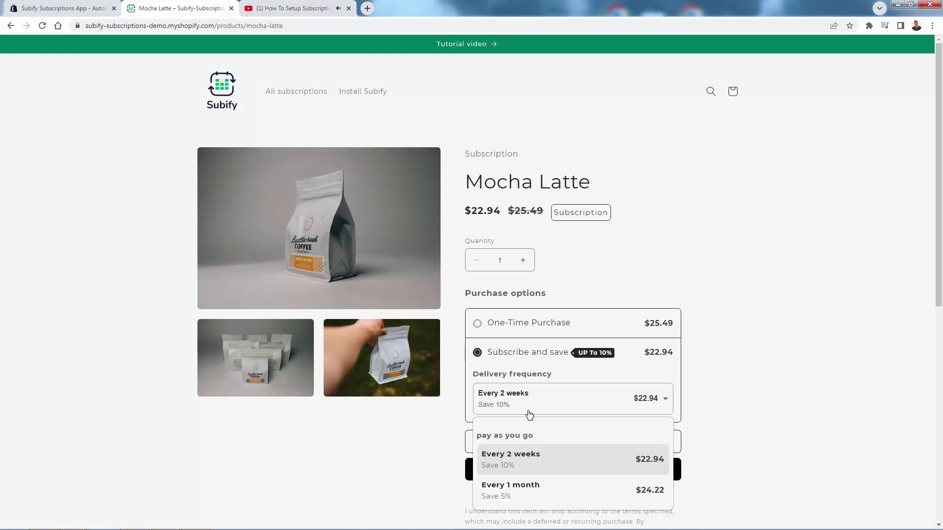
click(532, 494)
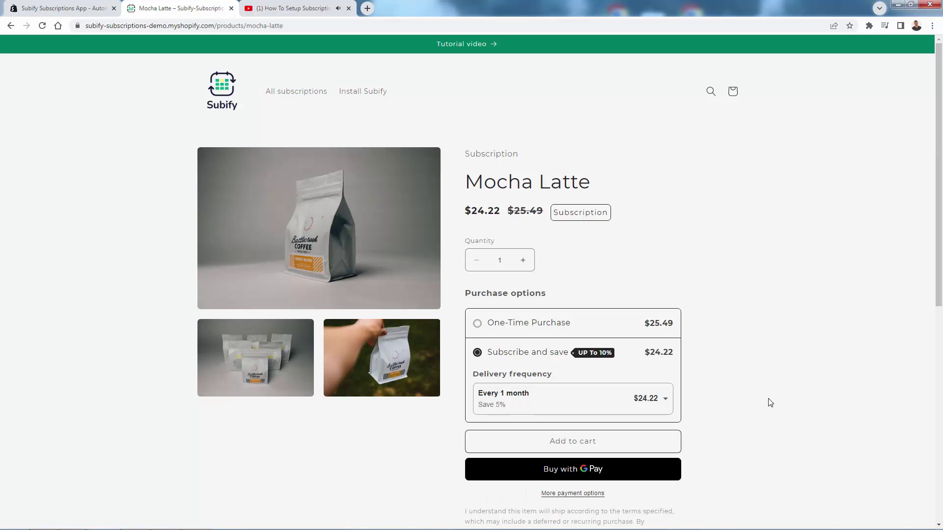
click(558, 406)
click(531, 466)
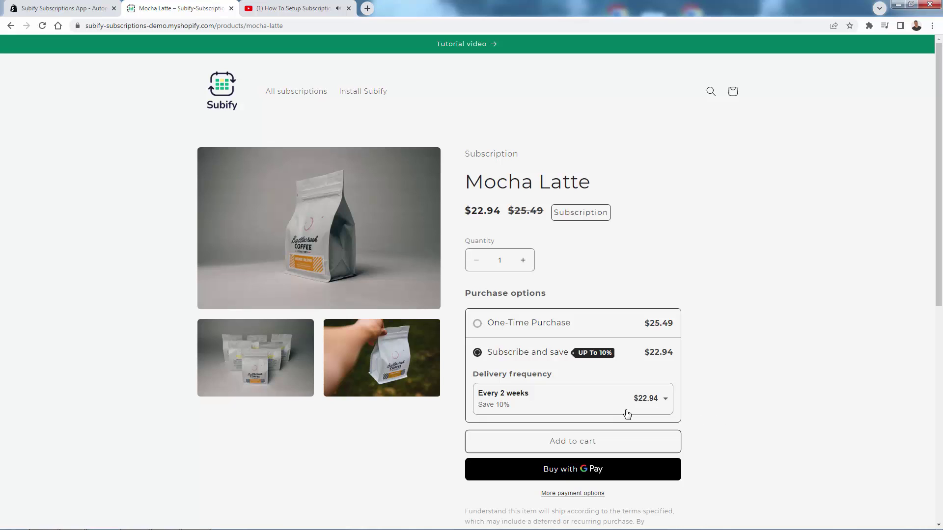
scroll(627, 414, down, 1)
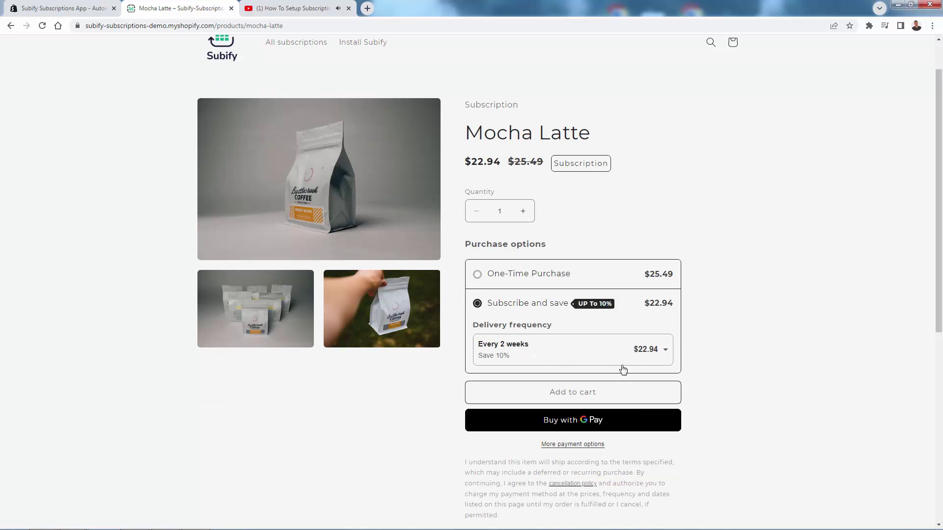
click(643, 349)
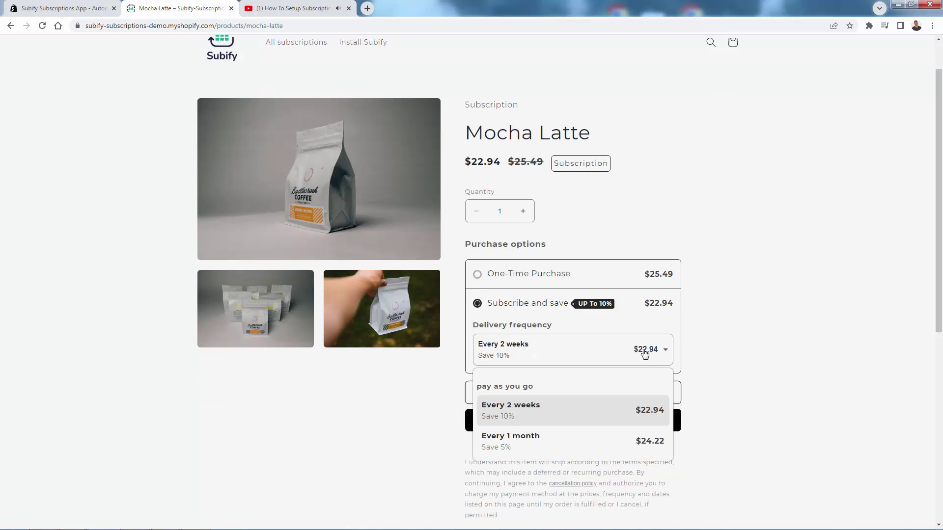
click(528, 443)
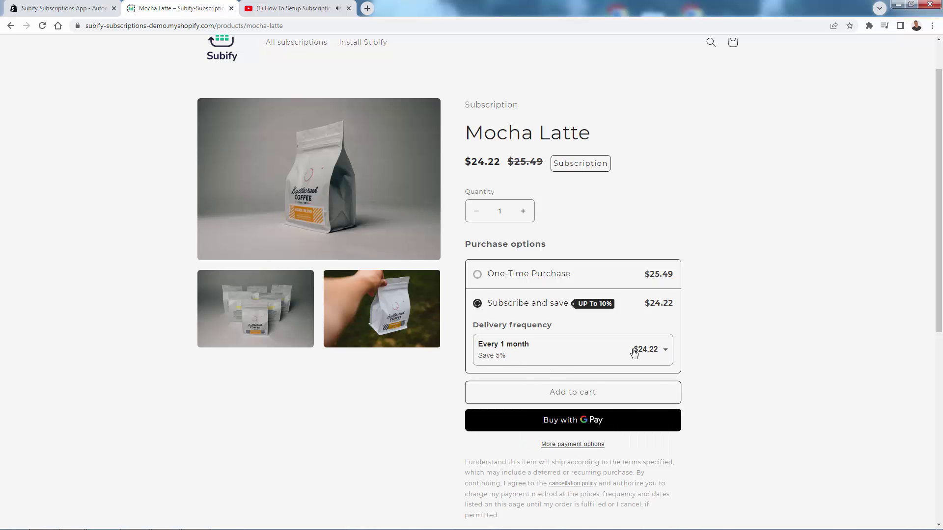
click(497, 278)
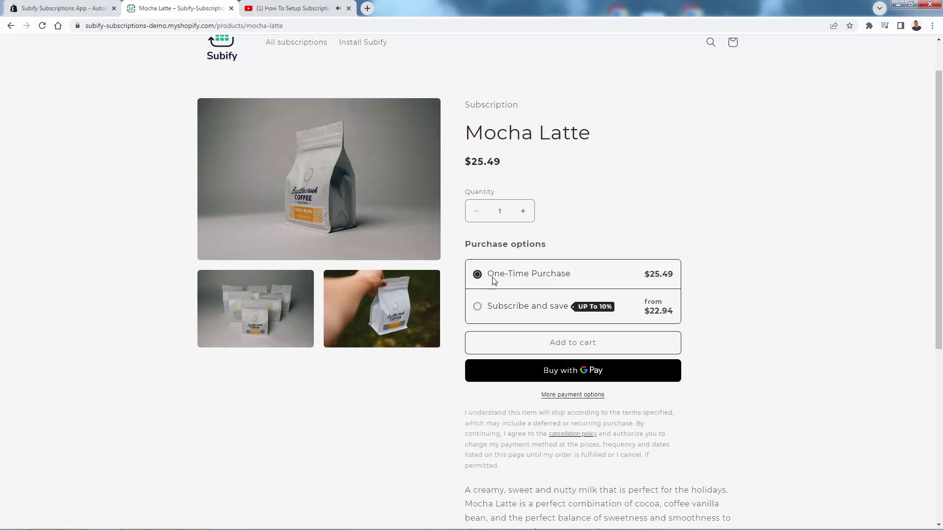
click(496, 313)
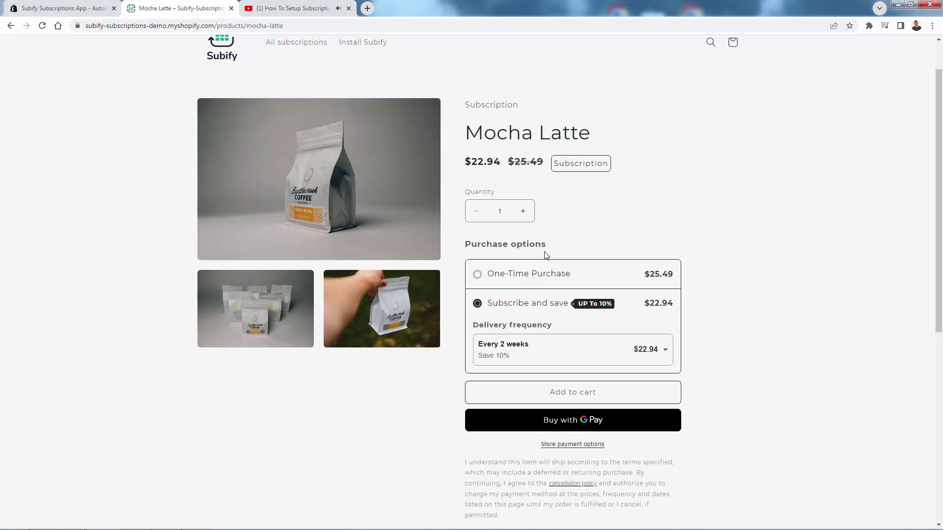
scroll(97, 216, up, 1)
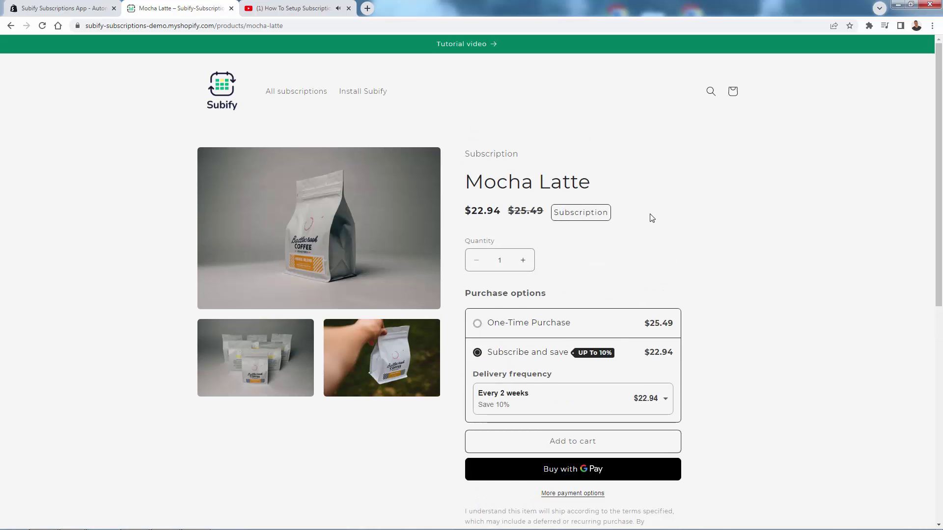
click(11, 26)
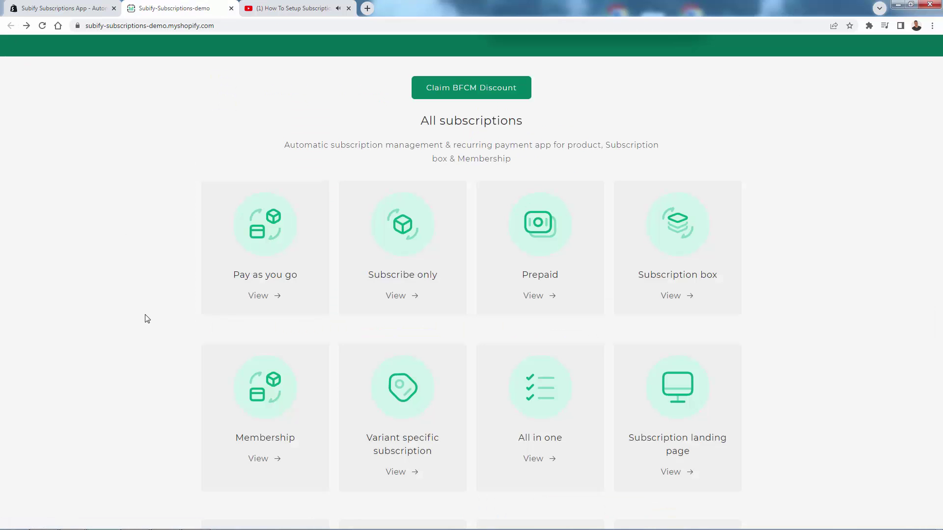
click(407, 298)
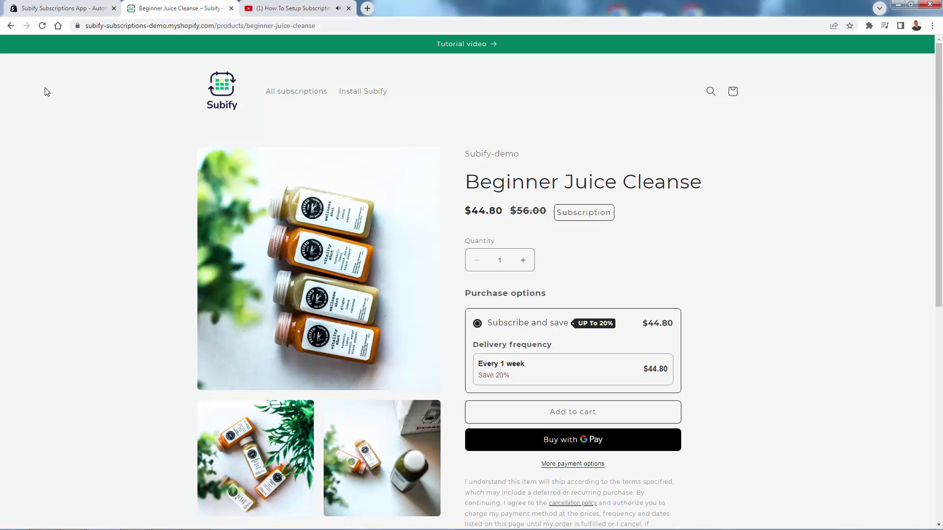
Step: Return from the Beginner Juice Cleanse page to the demo store homepage
click(10, 26)
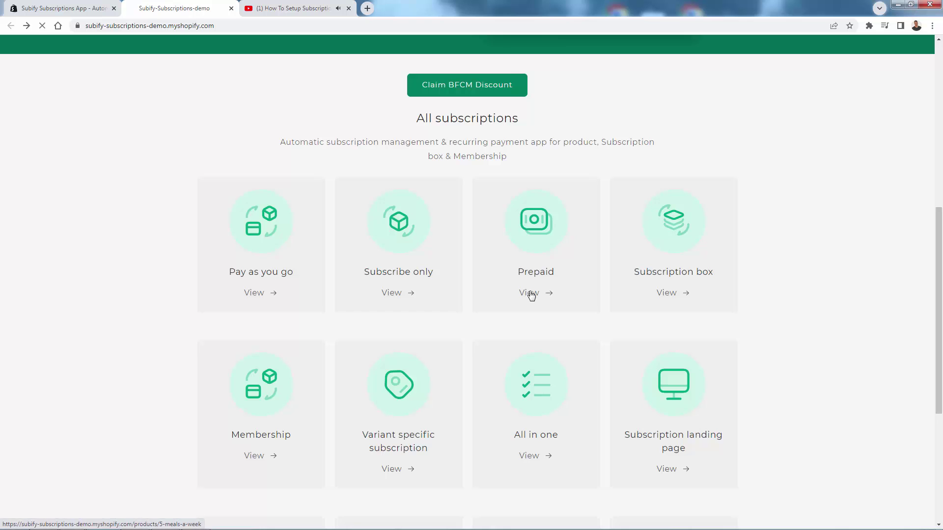
Step: Inspect the Prepaid 5 Meals a Week product, then open My Garden Box from the grid
click(529, 293)
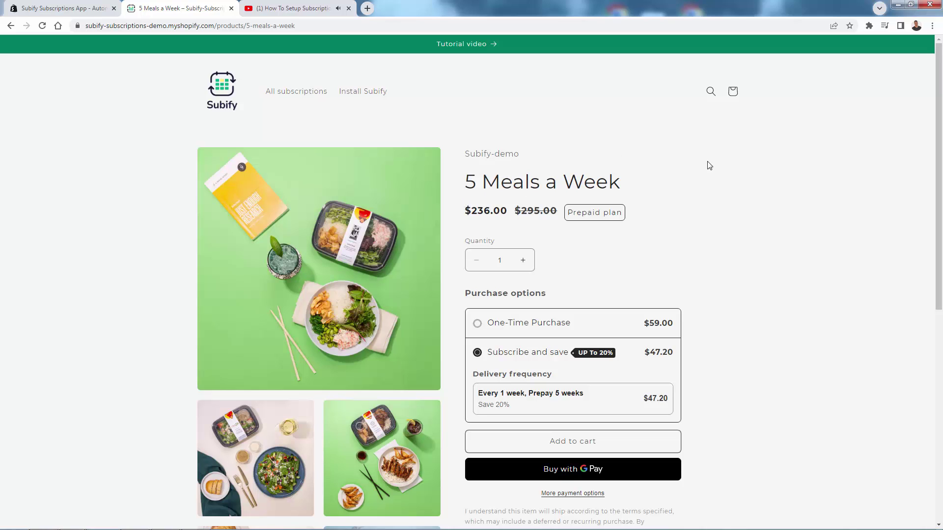
drag(530, 182, 584, 182)
click(535, 183)
drag(475, 191, 547, 191)
click(547, 191)
click(9, 29)
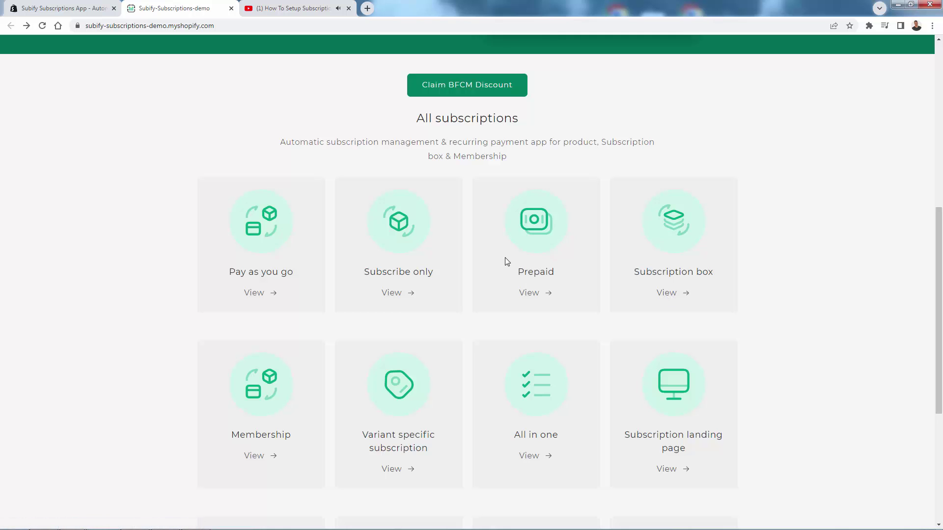
click(659, 297)
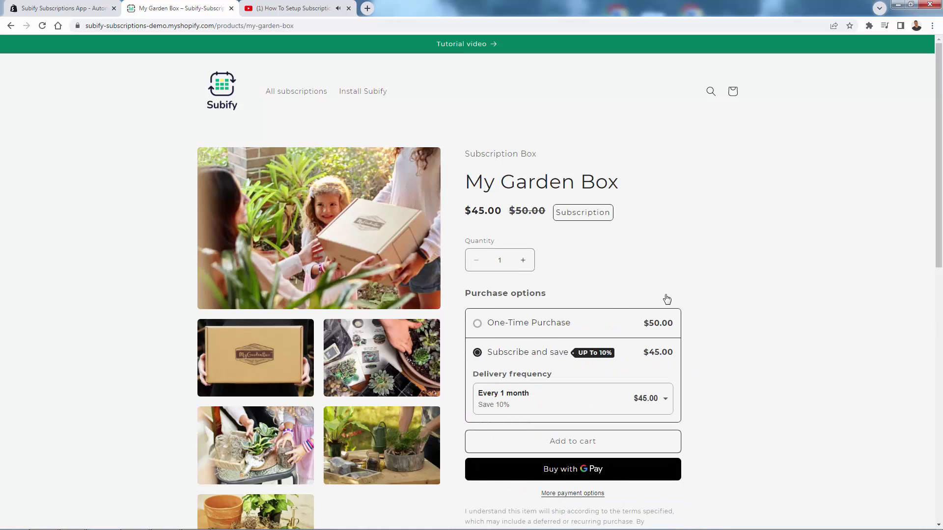
Step: Compare My Garden Box's $50.00 one-time price with its $45.00 subscribe-and-save price
scroll(667, 300, down, 1)
drag(466, 136, 665, 130)
click(666, 131)
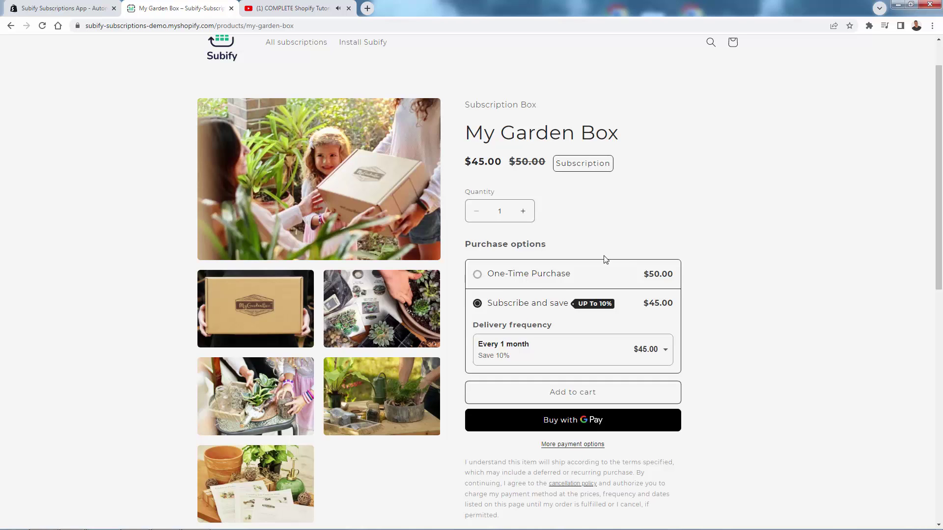
click(670, 274)
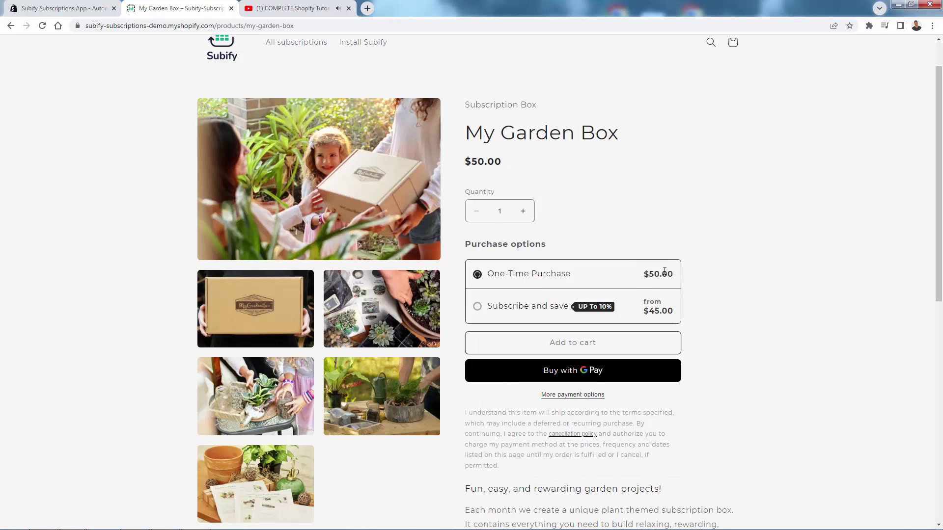
click(651, 308)
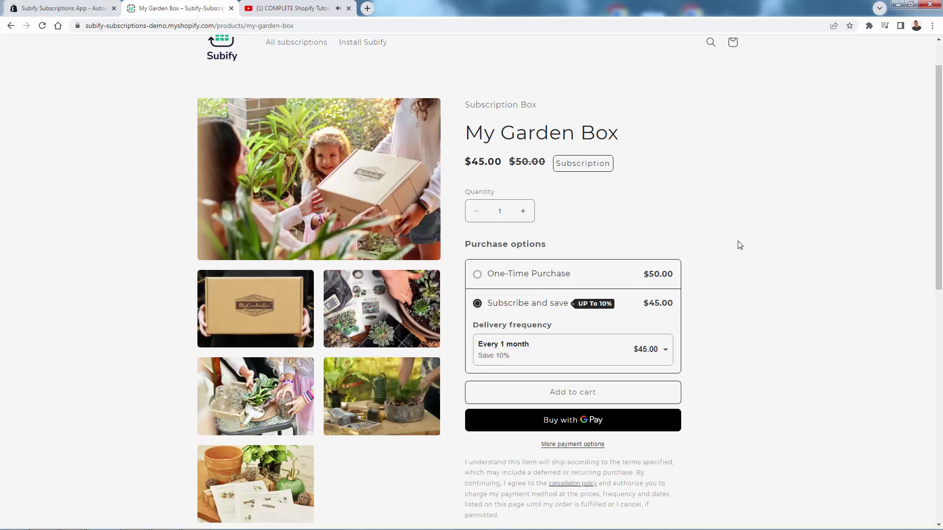
Step: Highlight the One-Time Purchase label and the word 'Garden', then return to the homepage
scroll(736, 245, up, 1)
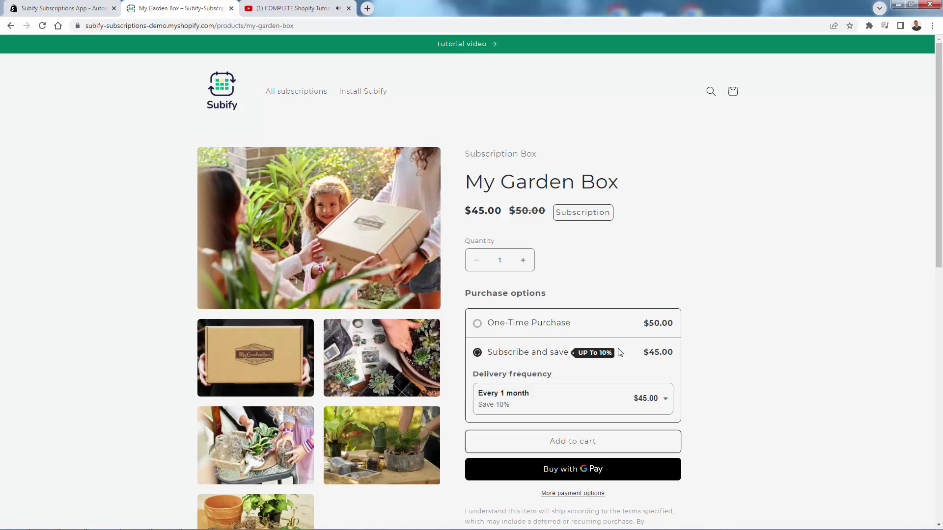
drag(472, 313, 640, 339)
click(640, 339)
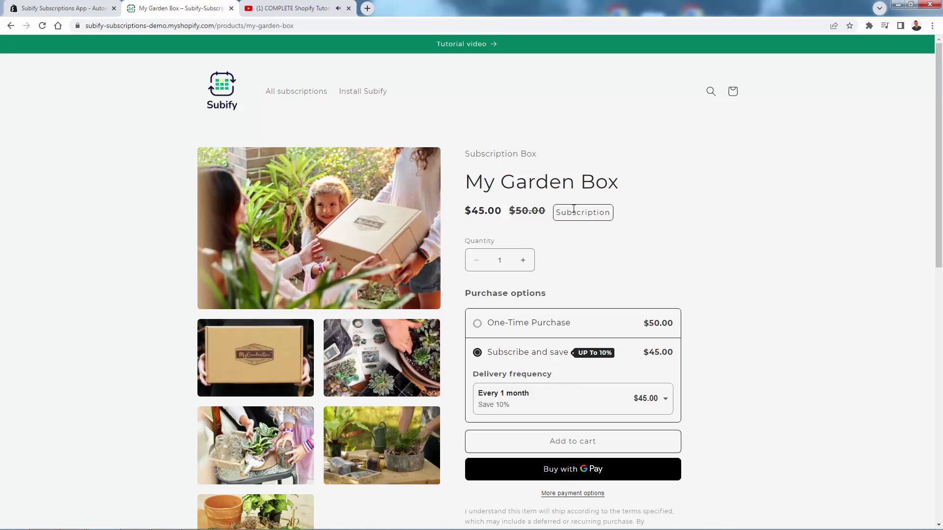
double_click(532, 188)
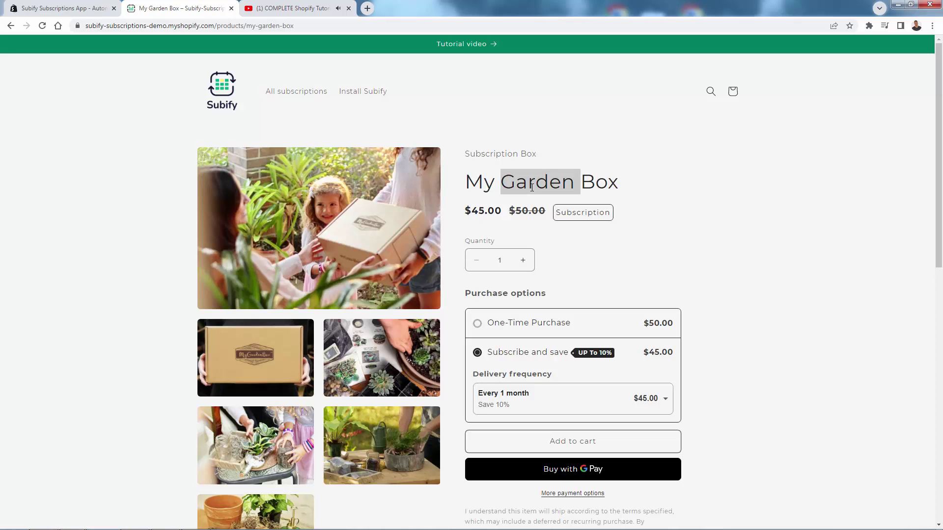
click(531, 188)
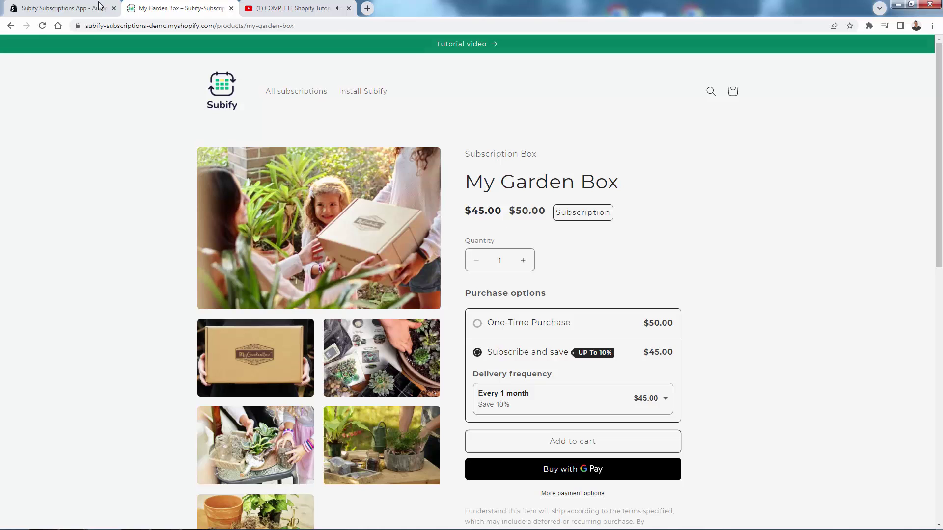
click(10, 26)
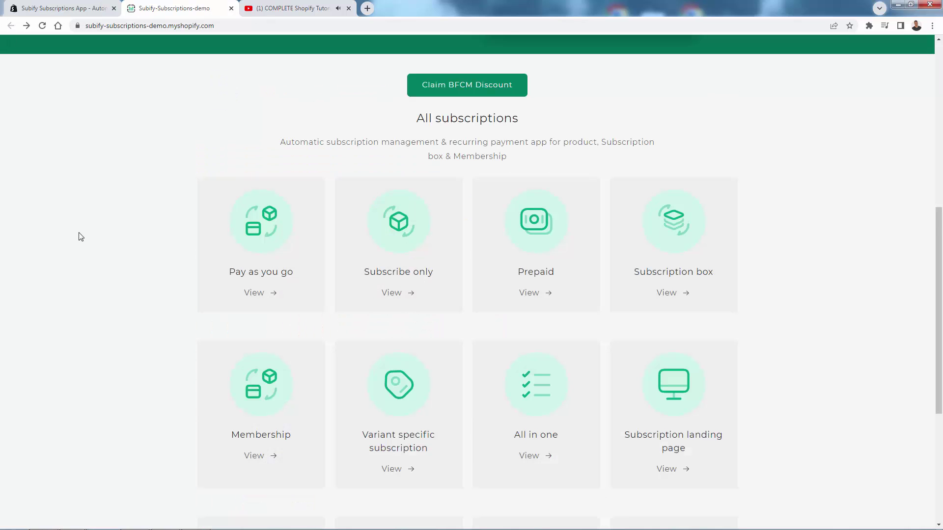
scroll(98, 270, down, 1)
click(254, 406)
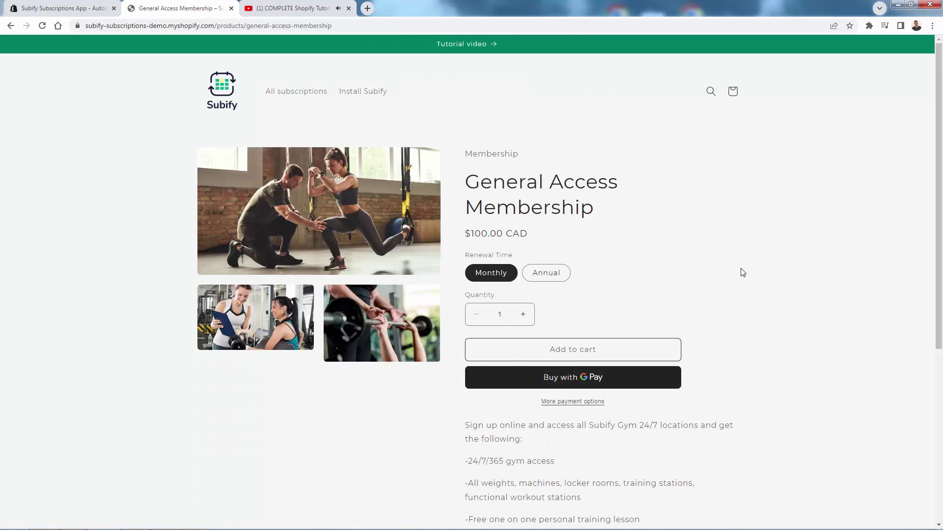
scroll(756, 262, down, 1)
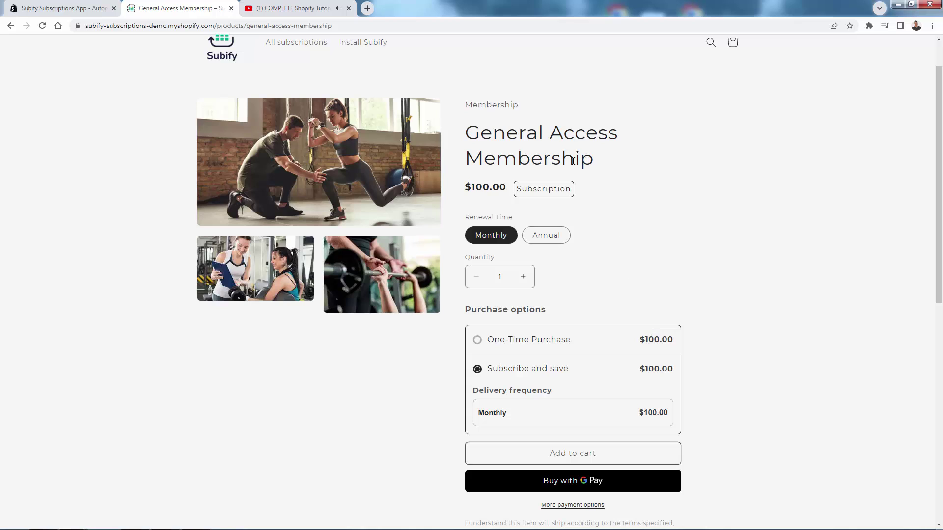
drag(494, 136, 574, 136)
click(595, 236)
drag(623, 339, 656, 344)
click(663, 274)
scroll(152, 285, up, 1)
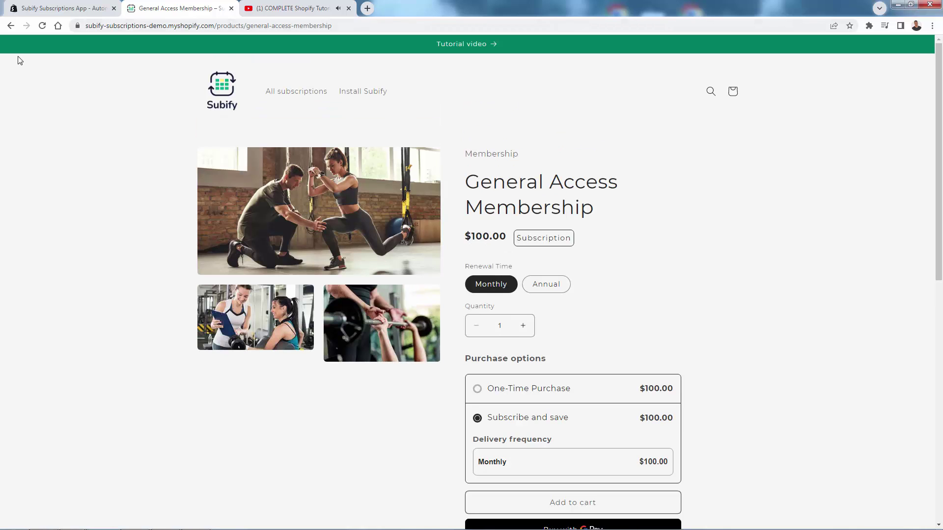
click(10, 25)
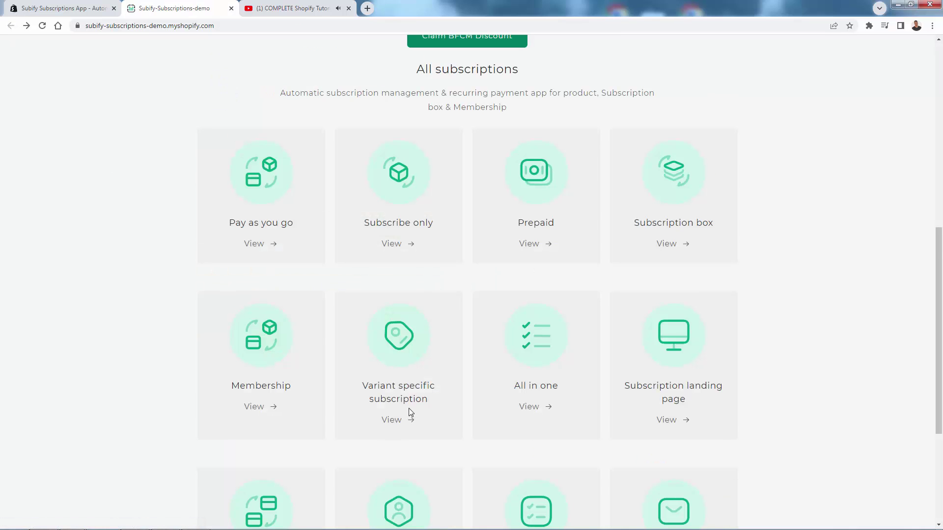
scroll(411, 412, down, 1)
click(391, 369)
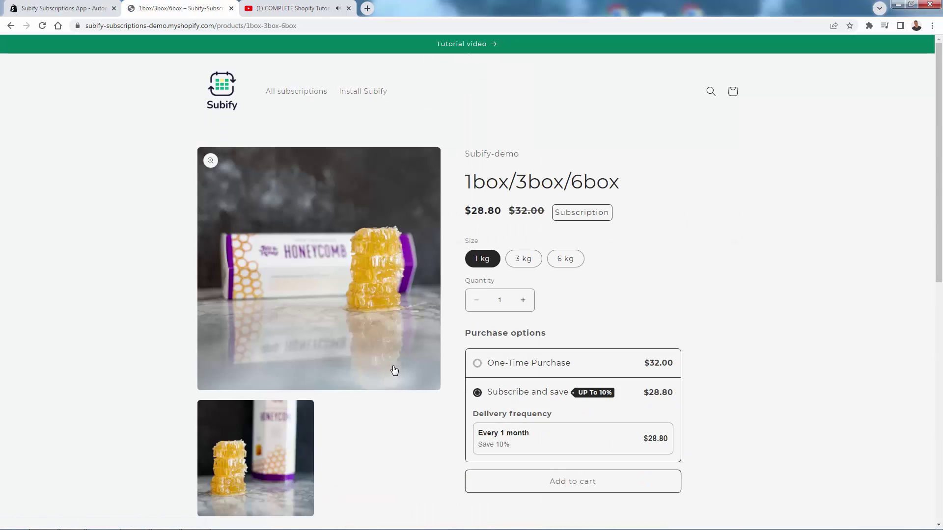
scroll(640, 353, down, 1)
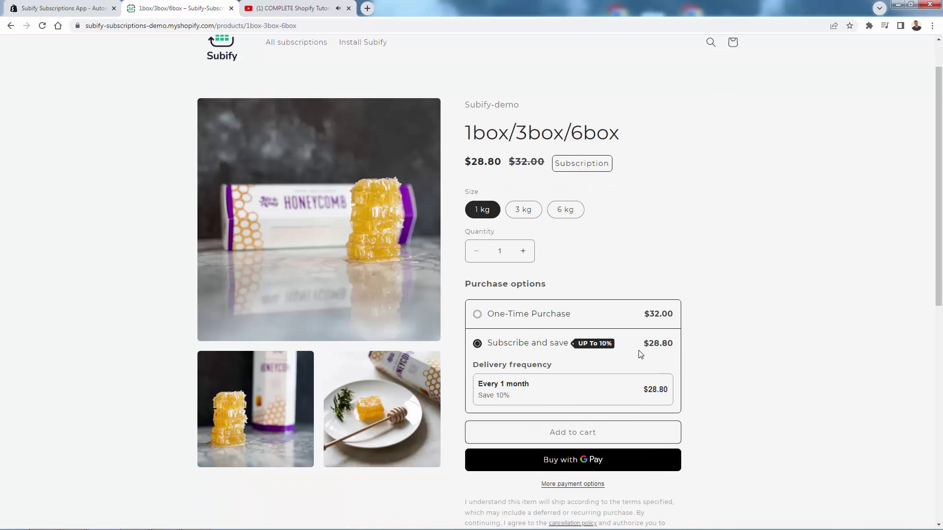
click(524, 210)
click(565, 210)
click(523, 209)
click(482, 209)
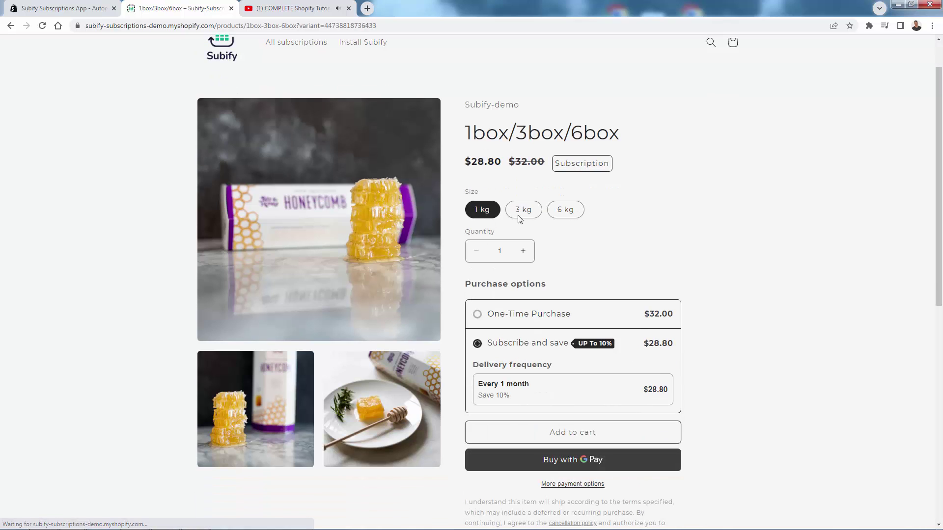
click(521, 212)
click(566, 212)
click(525, 213)
click(486, 212)
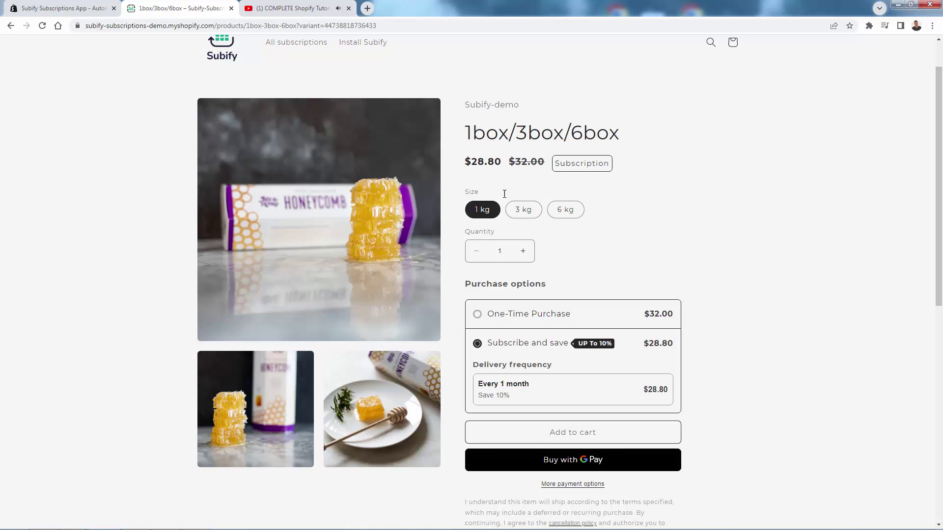
drag(466, 128, 609, 140)
click(503, 132)
click(537, 216)
click(564, 215)
click(508, 214)
click(498, 214)
click(507, 215)
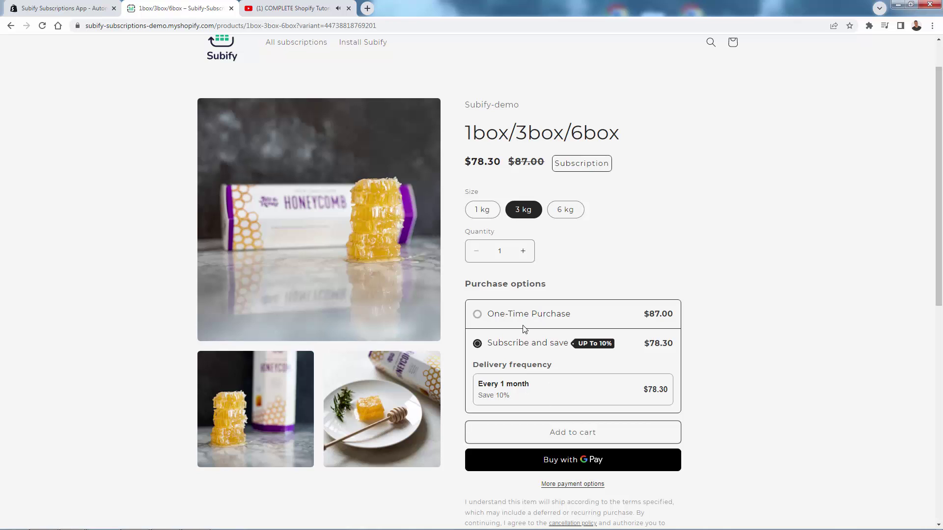
click(482, 210)
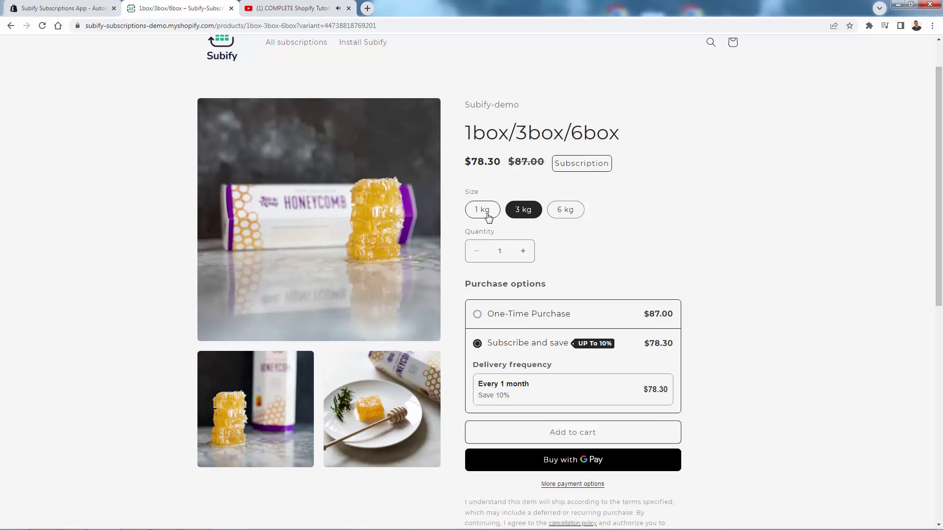
click(478, 345)
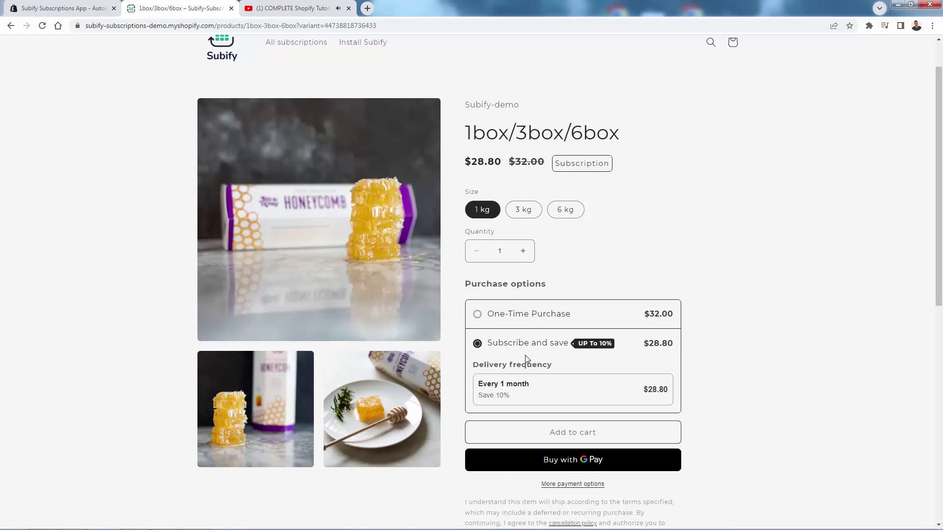
click(10, 25)
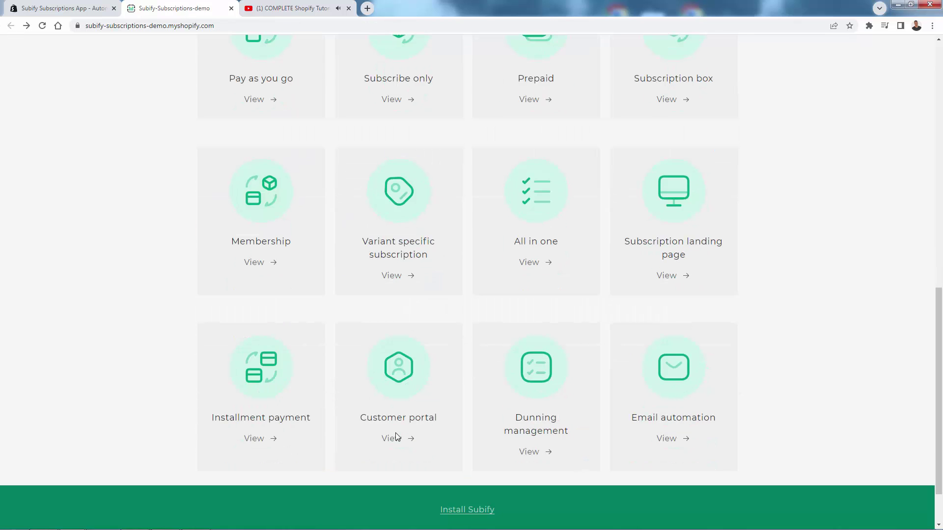
click(398, 437)
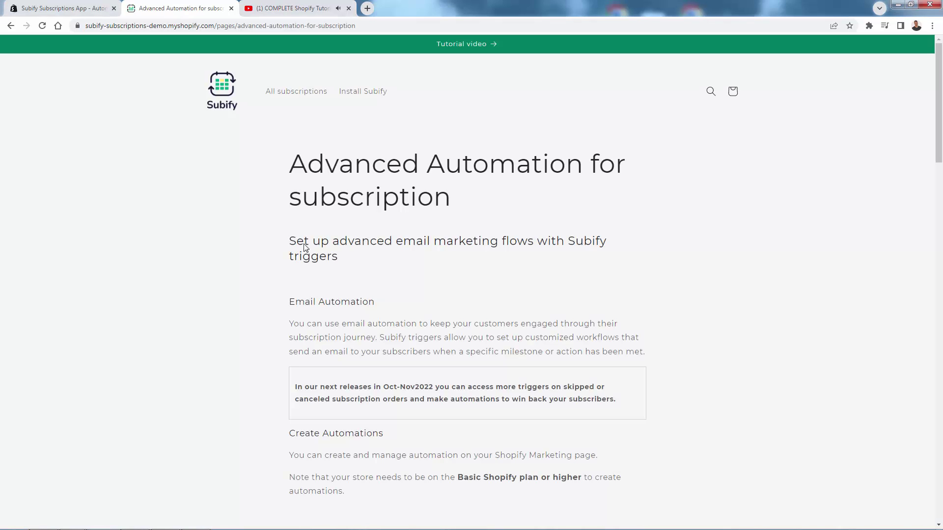
scroll(447, 266, down, 8)
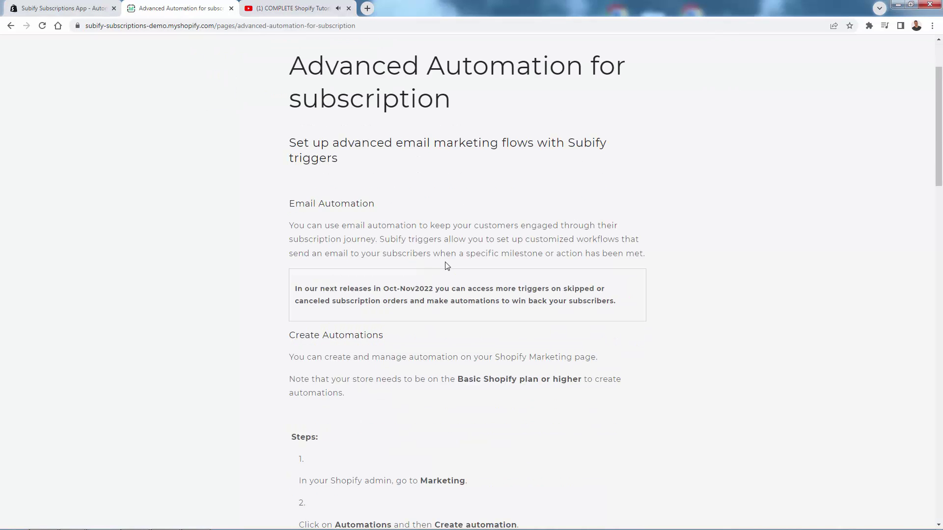
scroll(447, 265, down, 6)
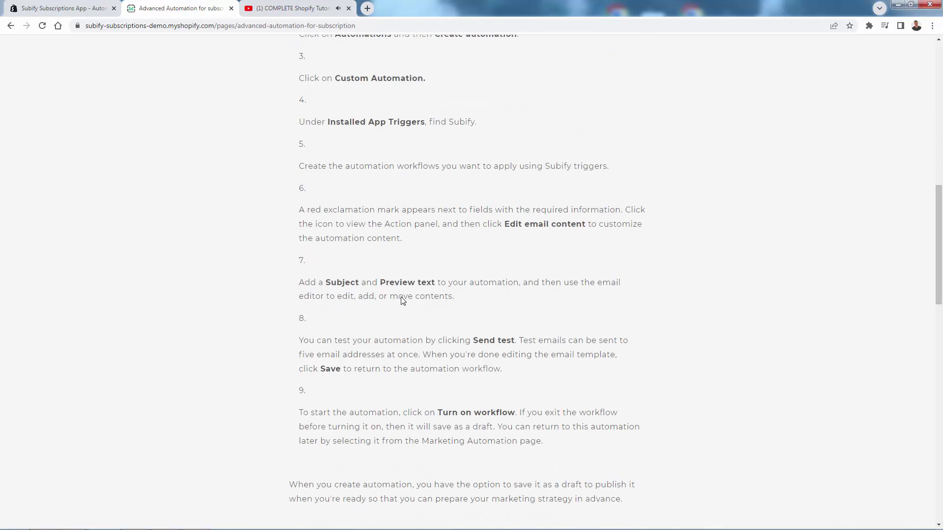
scroll(382, 393, up, 6)
scroll(382, 396, up, 8)
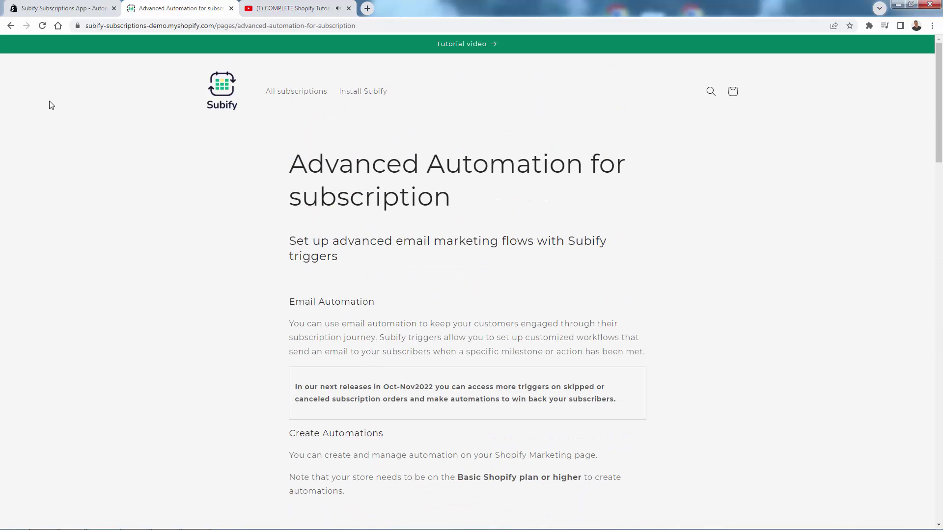
click(6, 25)
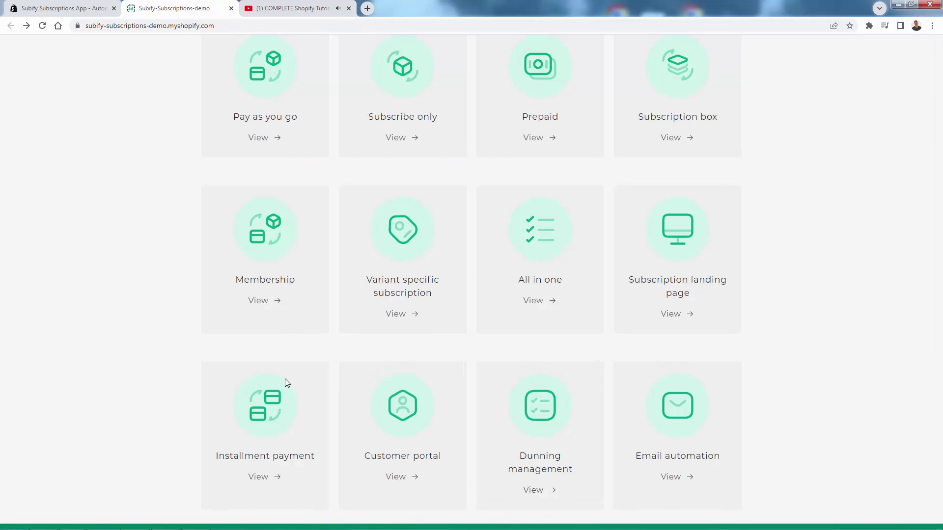
click(537, 308)
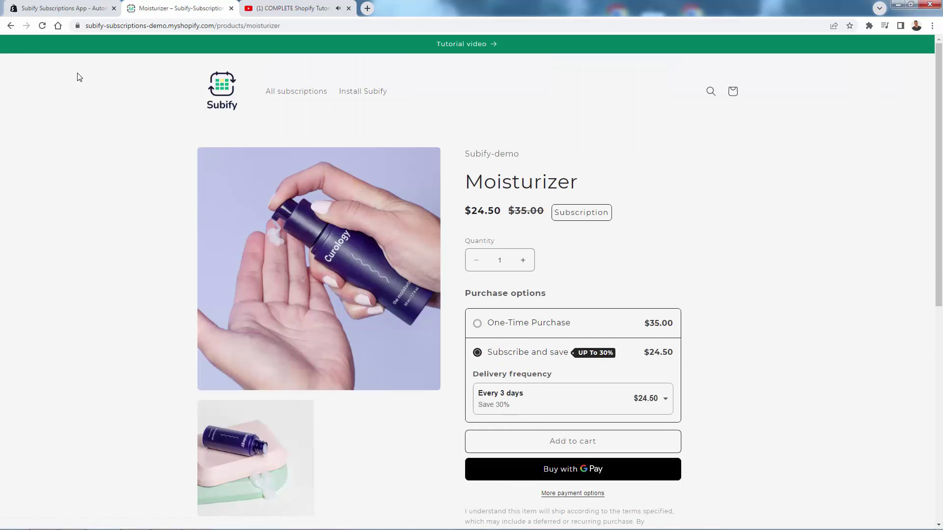
click(10, 26)
scroll(510, 401, up, 10)
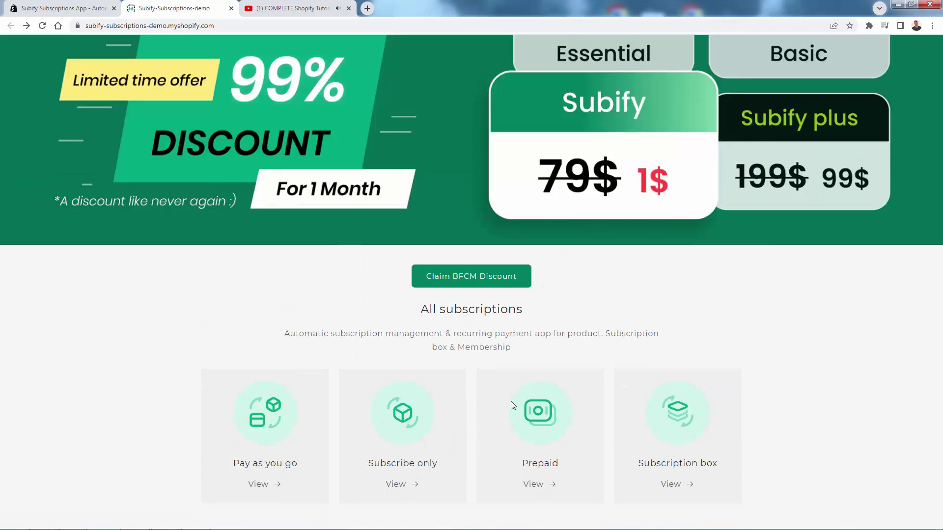
scroll(494, 453, down, 4)
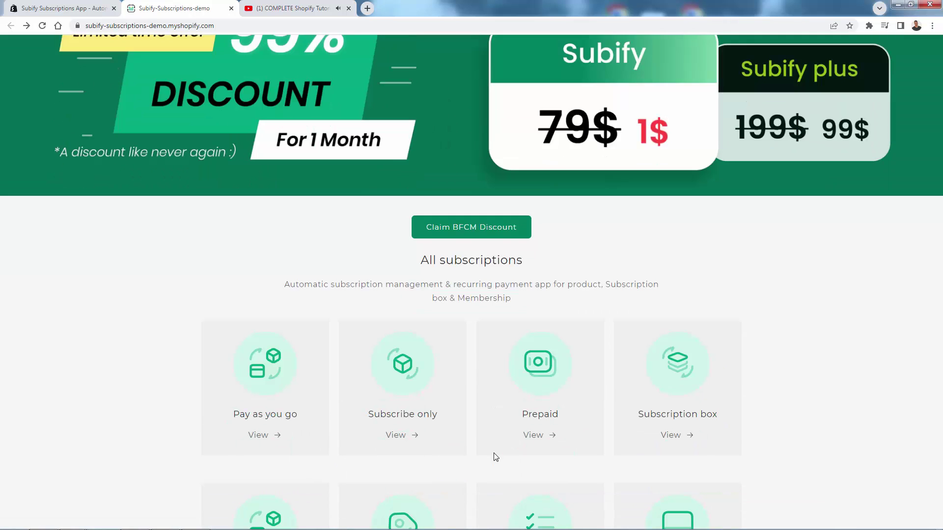
scroll(495, 453, down, 2)
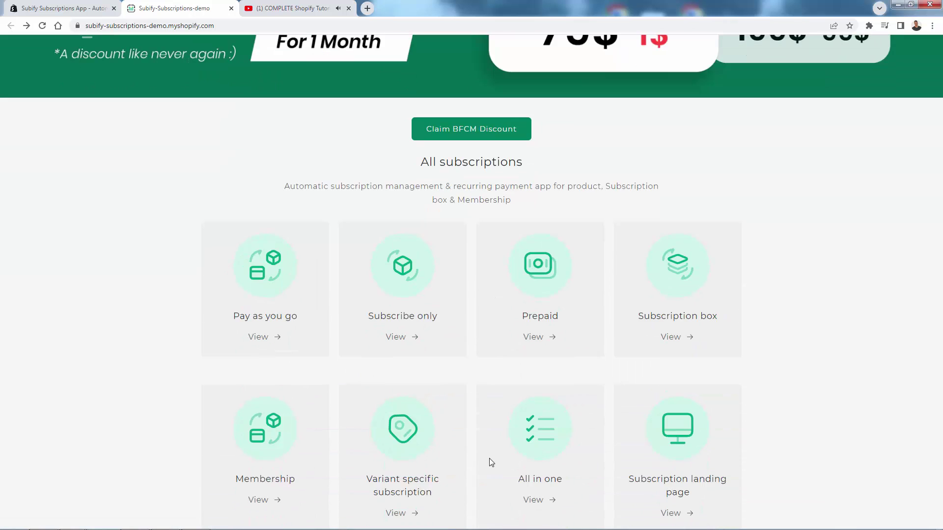